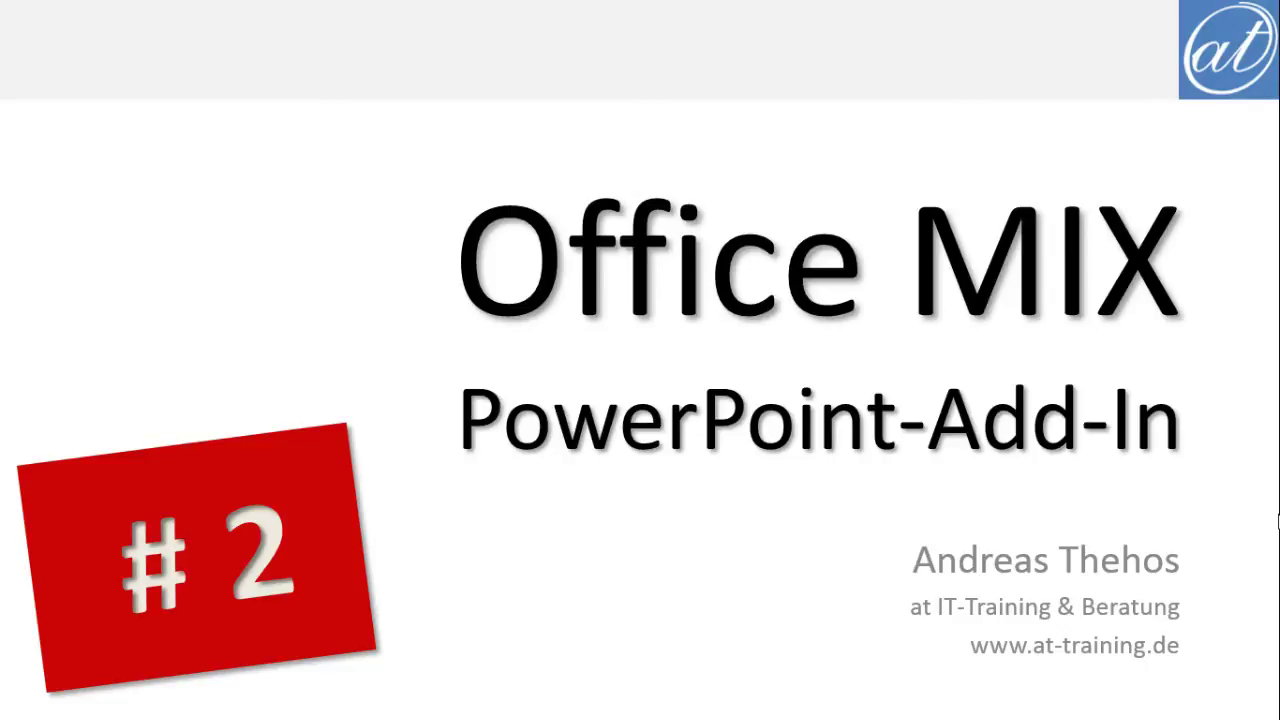
- Move from the Office MIX title slide to the Videoliste slide
{"action": "key", "text": "Right"}
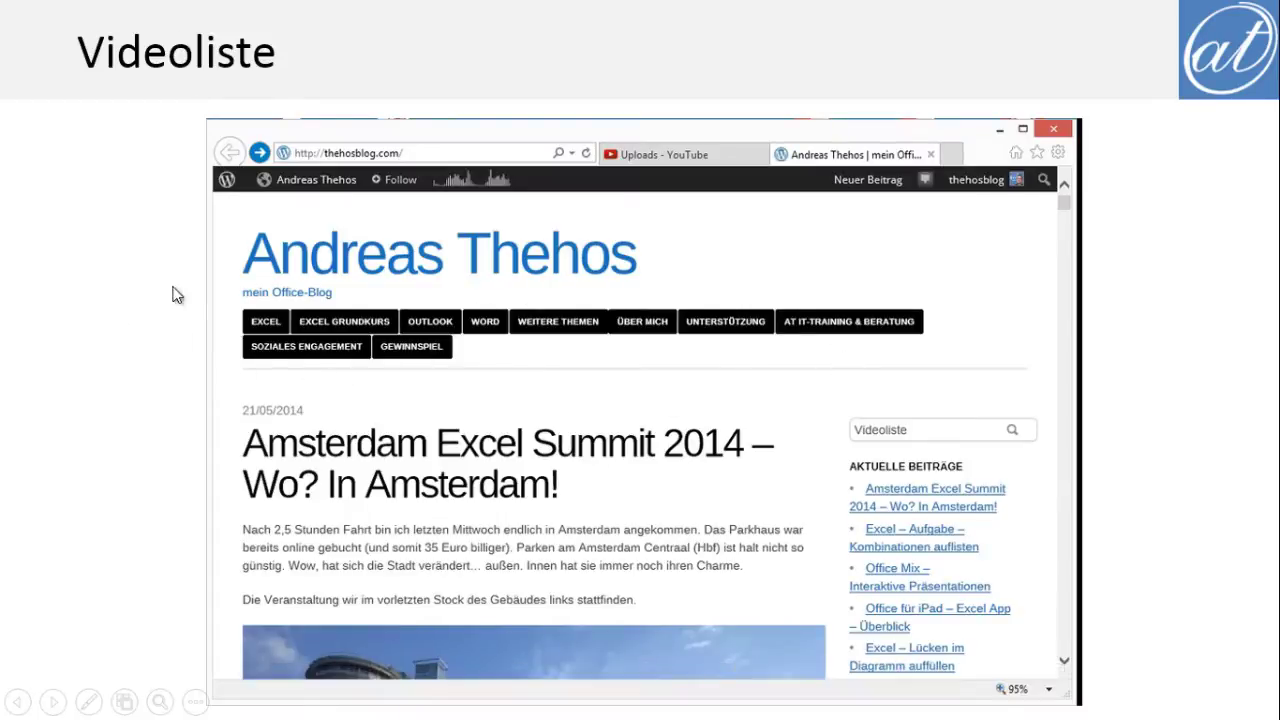
{"action": "mouse_move", "coordinate": [242, 682]}
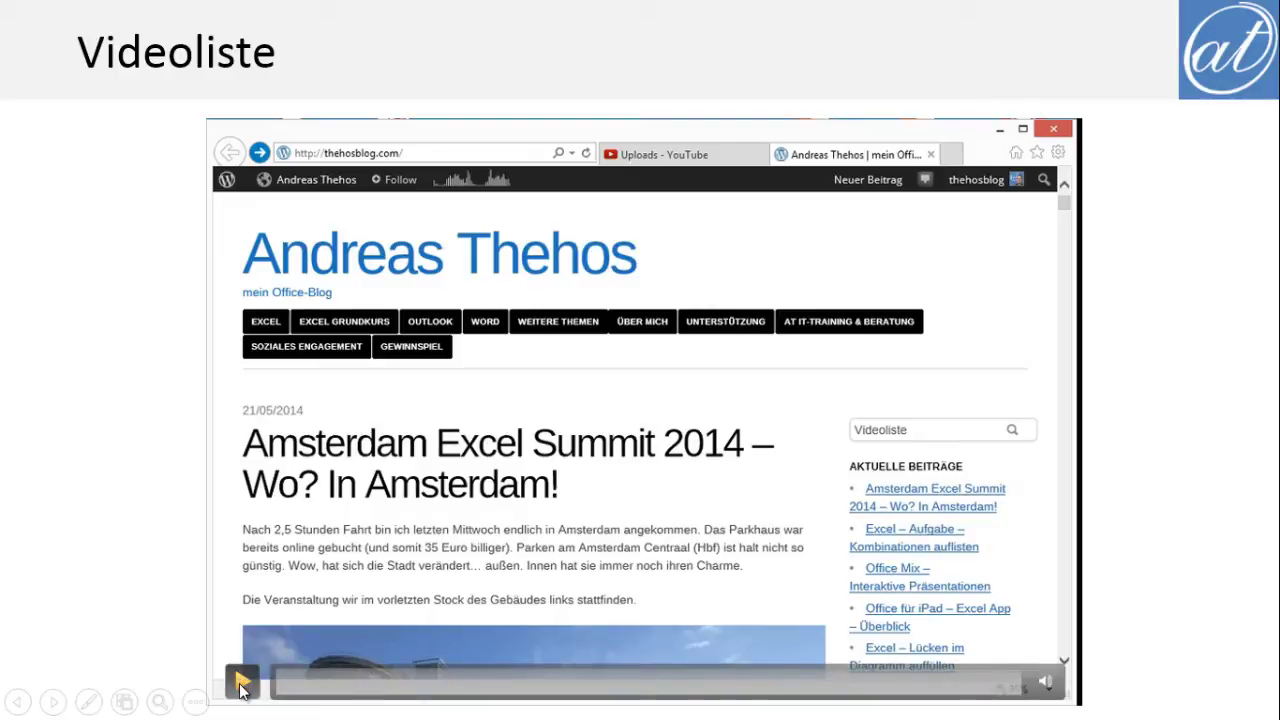
- Play the embedded recording through its blog search for 'Videoliste' and the results
{"action": "left_click", "coordinate": [240, 682]}
{"action": "left_click", "coordinate": [242, 682]}
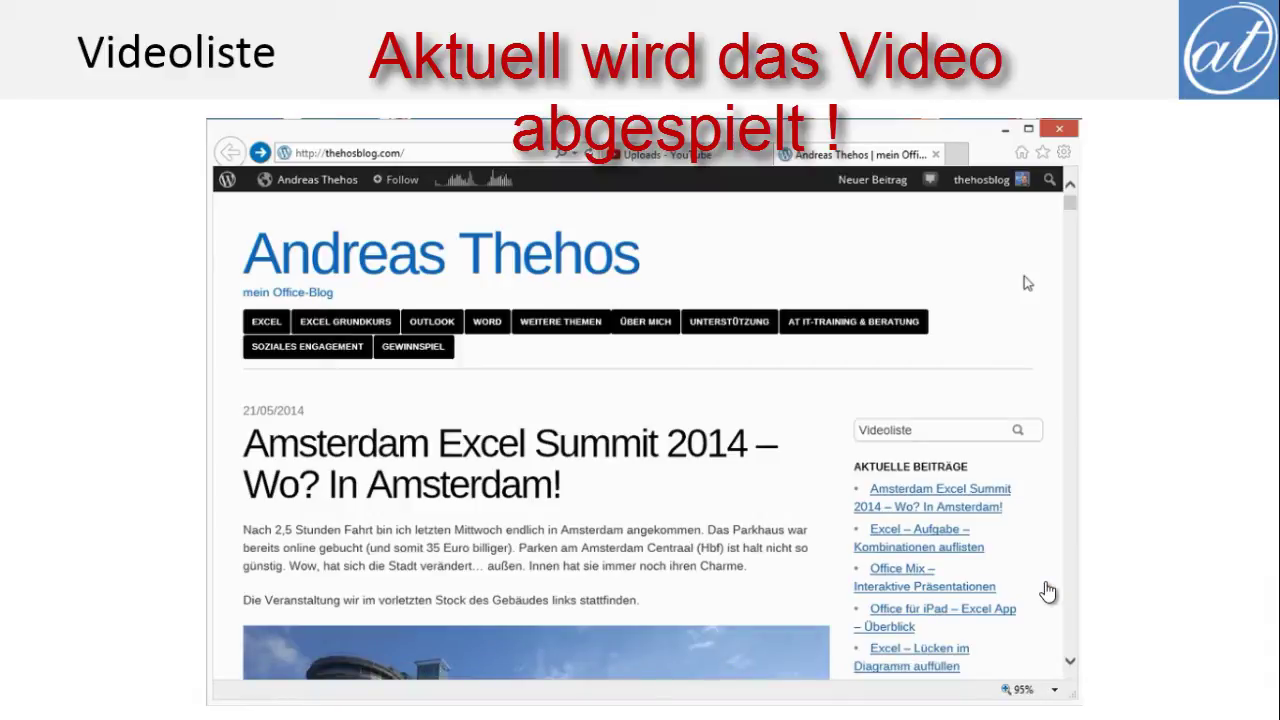
{"action": "left_click", "coordinate": [929, 432]}
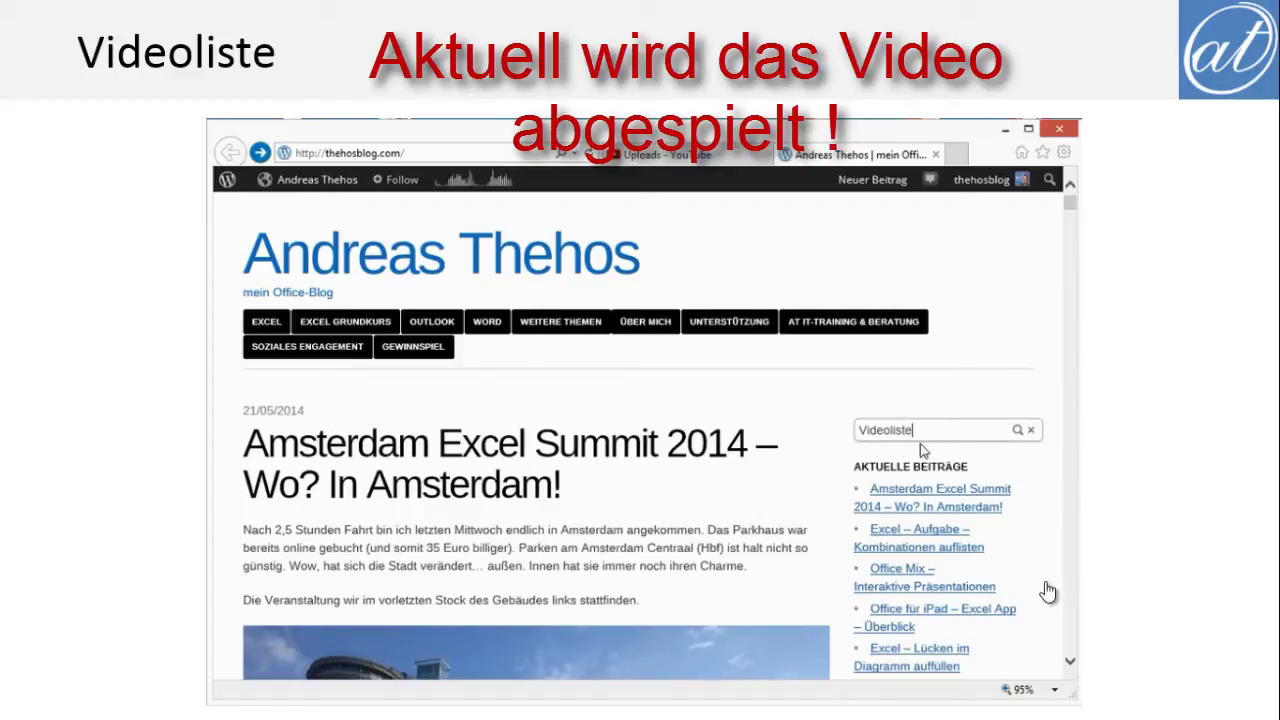
{"action": "key", "text": "Return"}
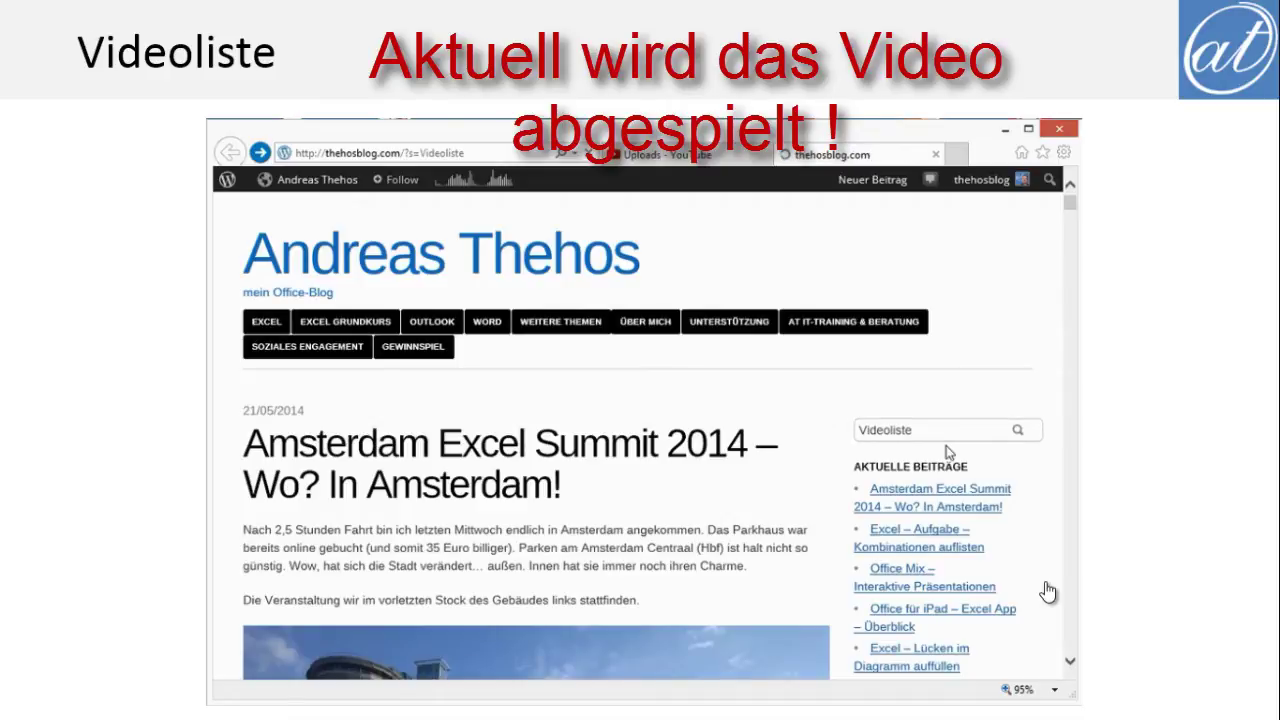
{"action": "scroll", "coordinate": [811, 516], "scroll_direction": "down", "scroll_amount": 3}
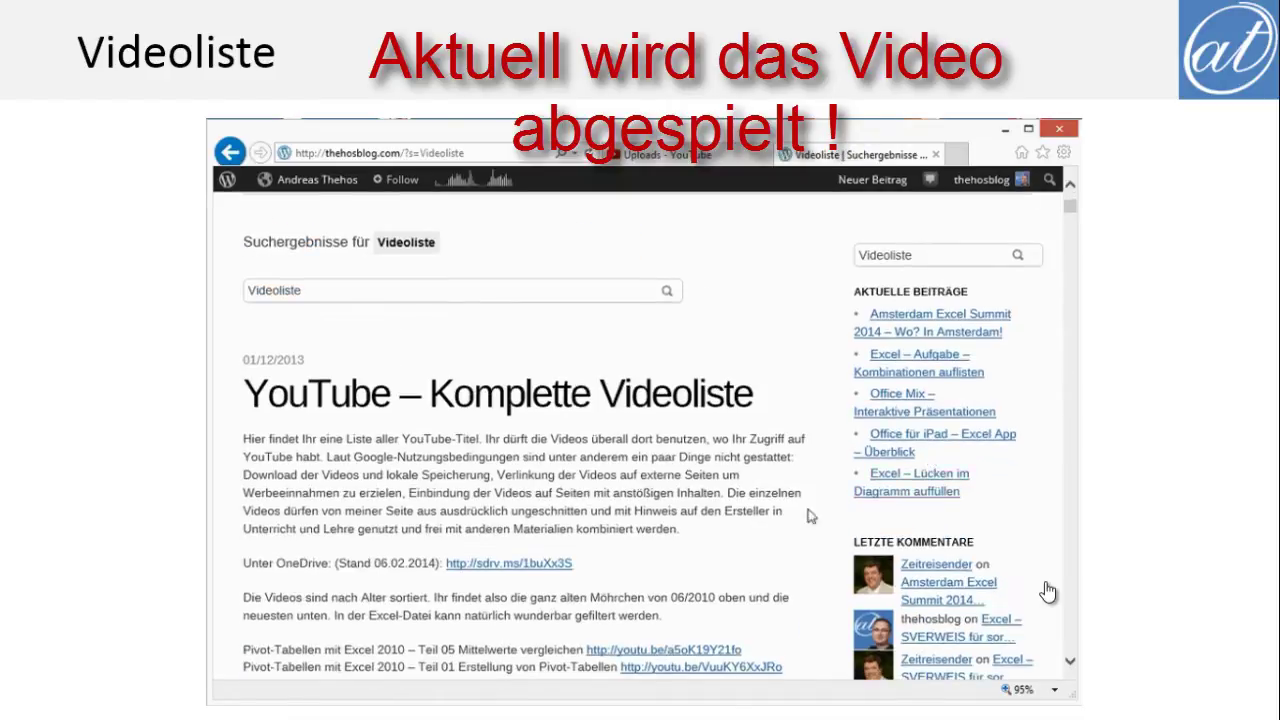
- End the slideshow and return to Normal view on slide 3, Videoliste
{"action": "left_click", "coordinate": [509, 566]}
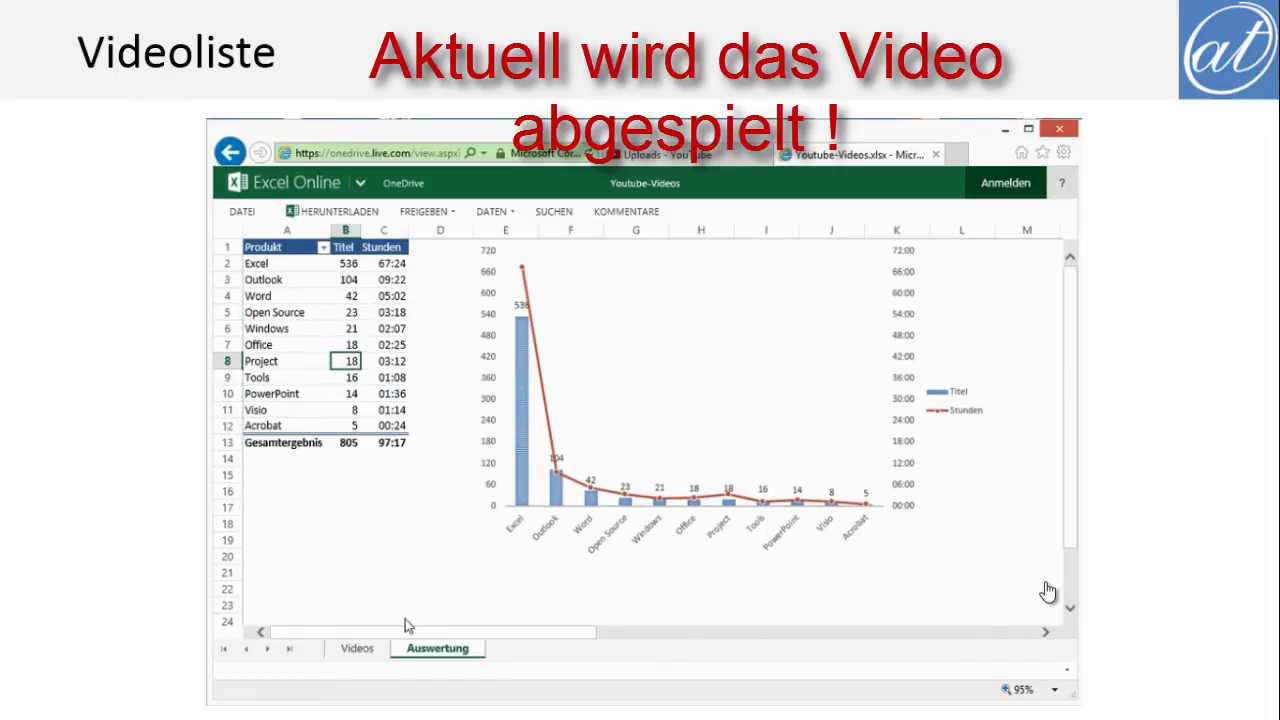
{"action": "left_click", "coordinate": [357, 649]}
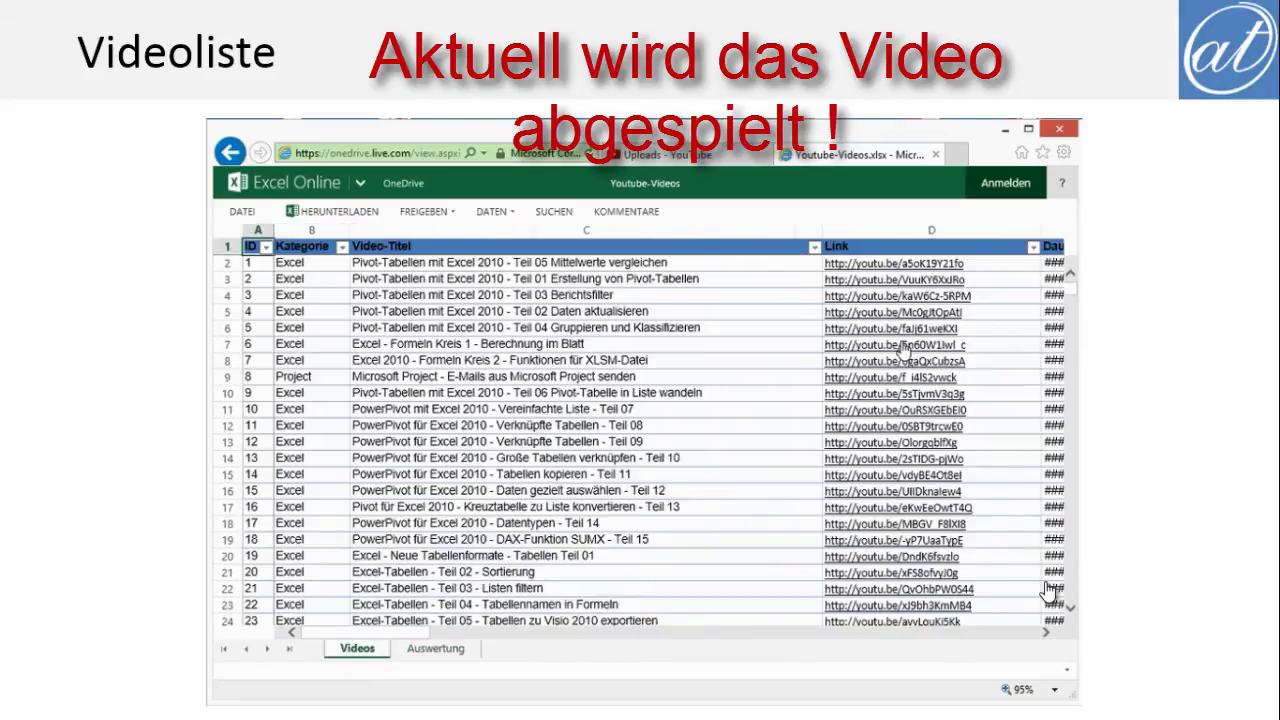
{"action": "key", "text": "ctrl+shift+F12"}
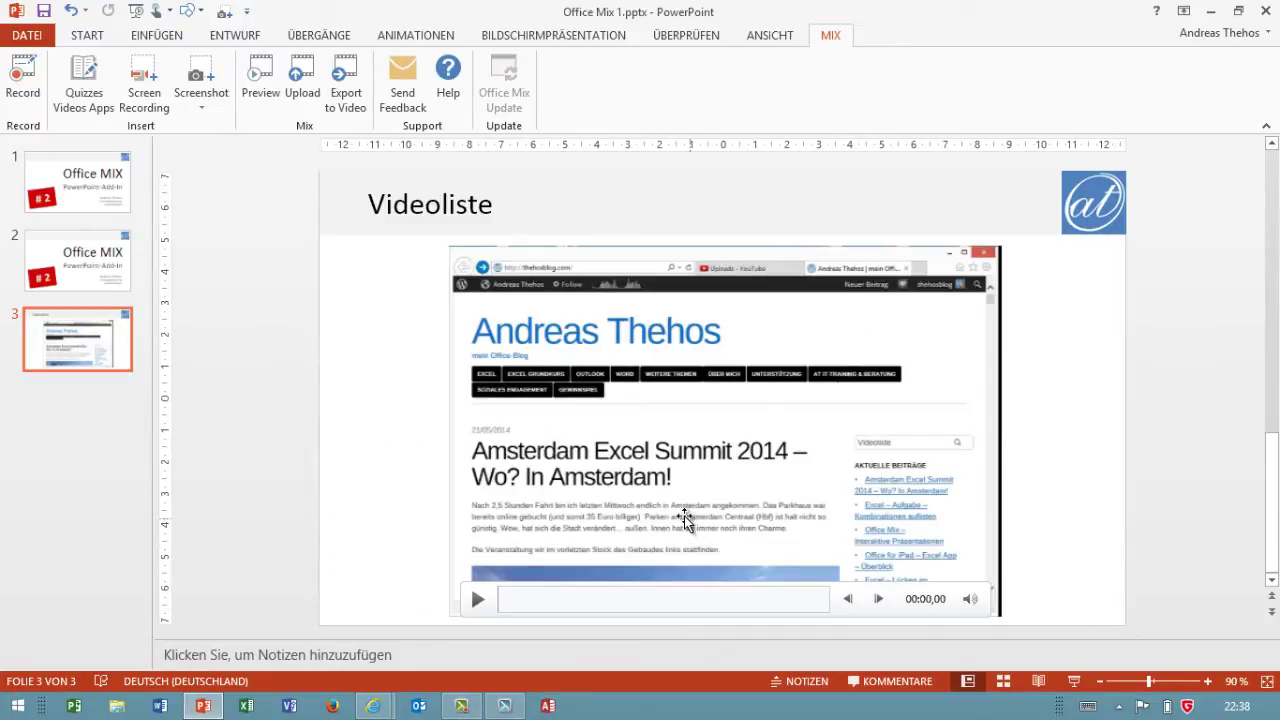
- Move the video up and left, then review its FORMAT and WIEDERGABE settings
{"action": "mouse_move", "coordinate": [541, 352]}
{"action": "left_mouse_down"}
{"action": "mouse_move", "coordinate": [490, 320]}
{"action": "mouse_move", "coordinate": [481, 328]}
{"action": "left_mouse_up"}
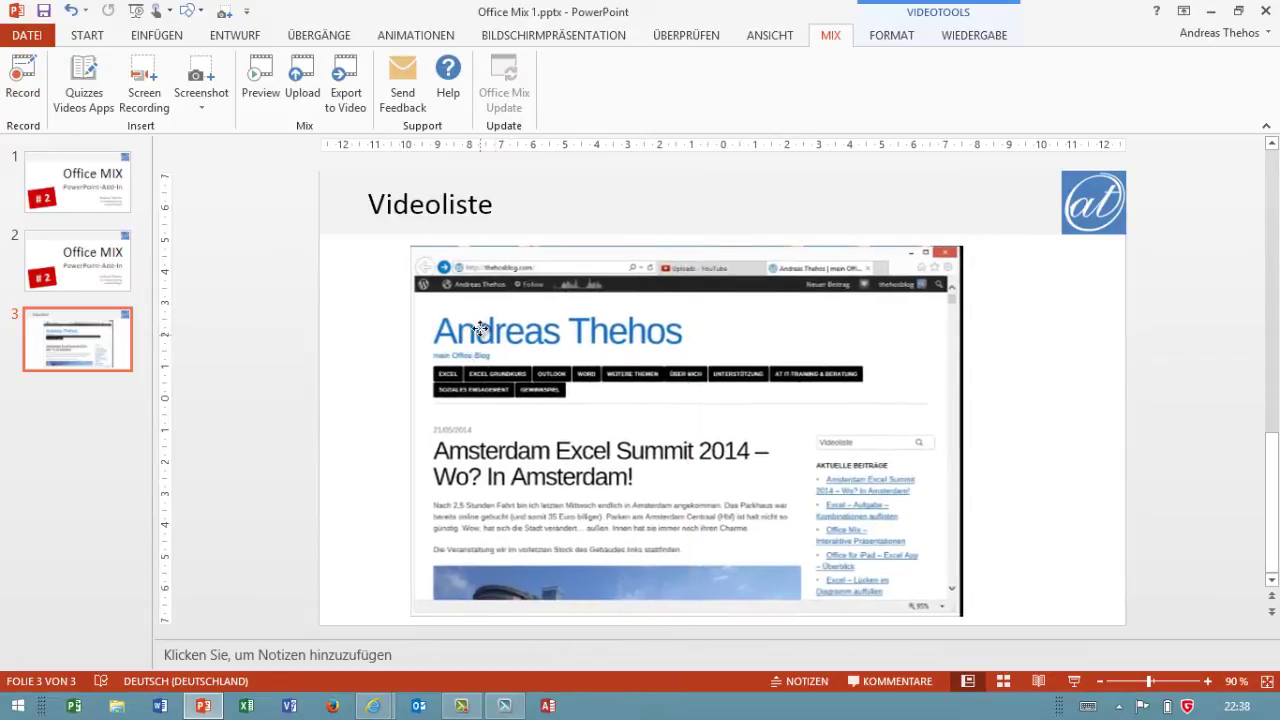
{"action": "left_click_drag", "start_coordinate": [481, 328], "coordinate": [484, 325]}
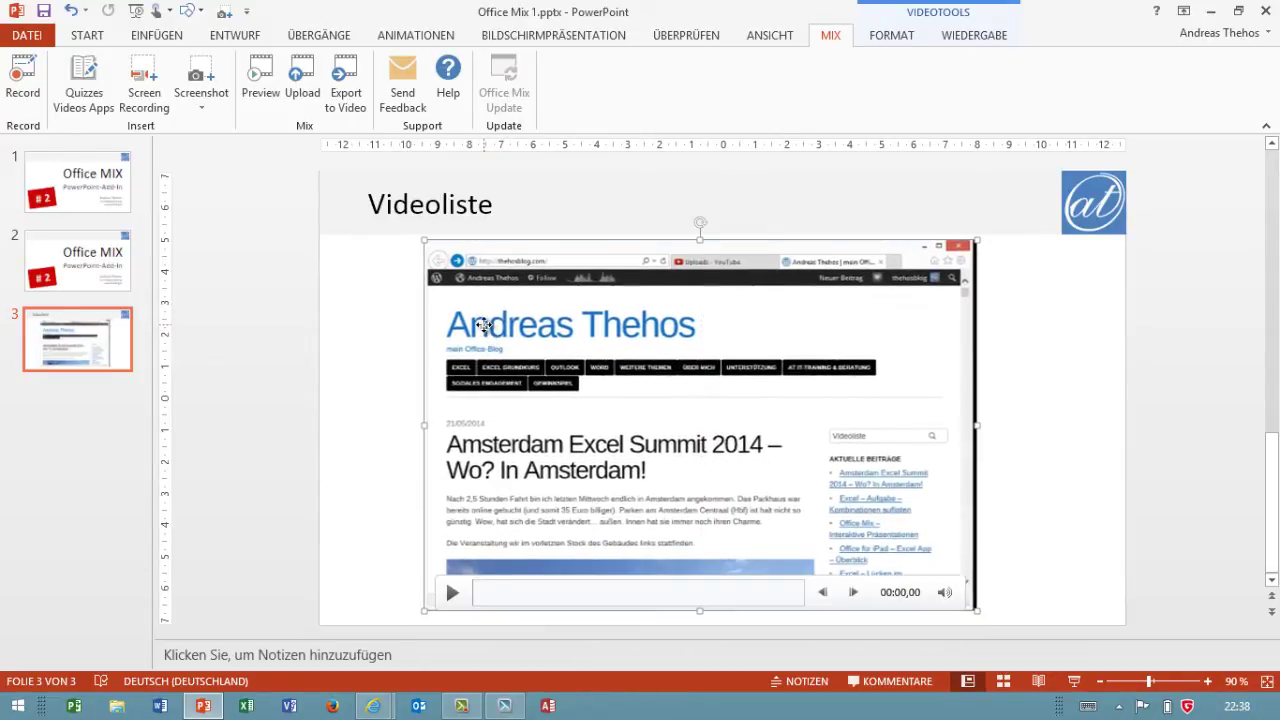
{"action": "right_click", "coordinate": [485, 328]}
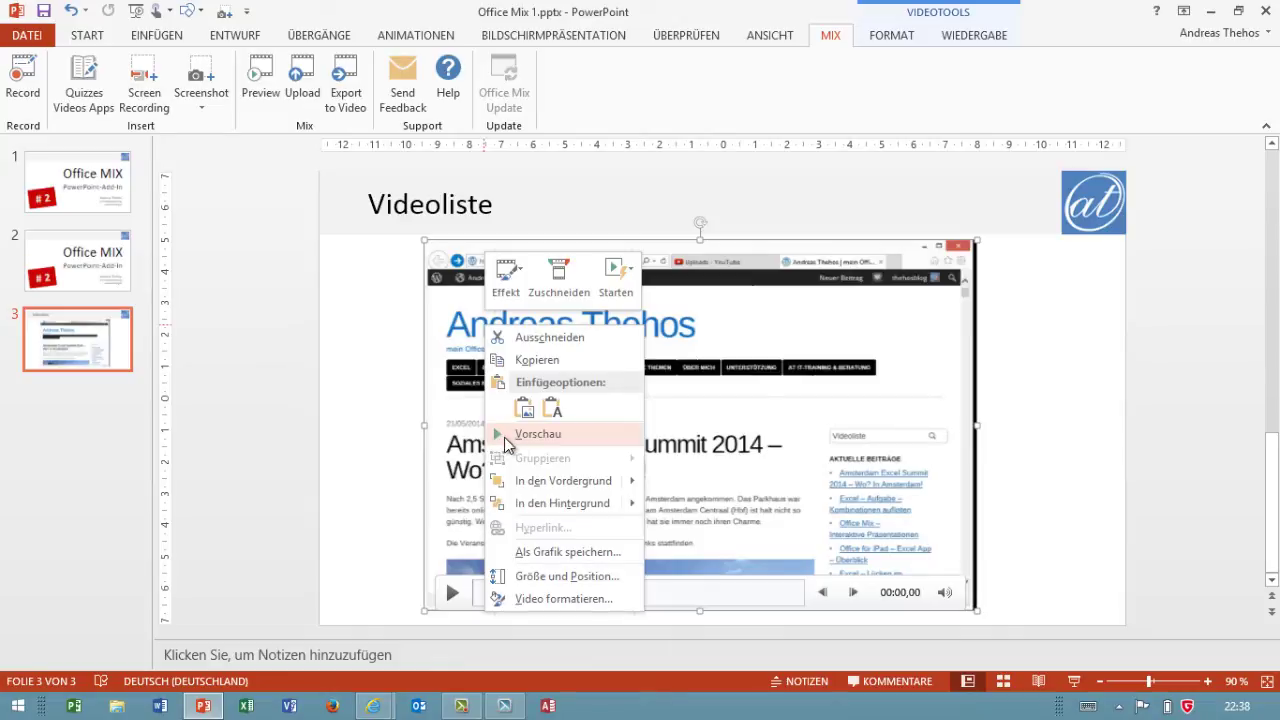
{"action": "left_click", "coordinate": [822, 425]}
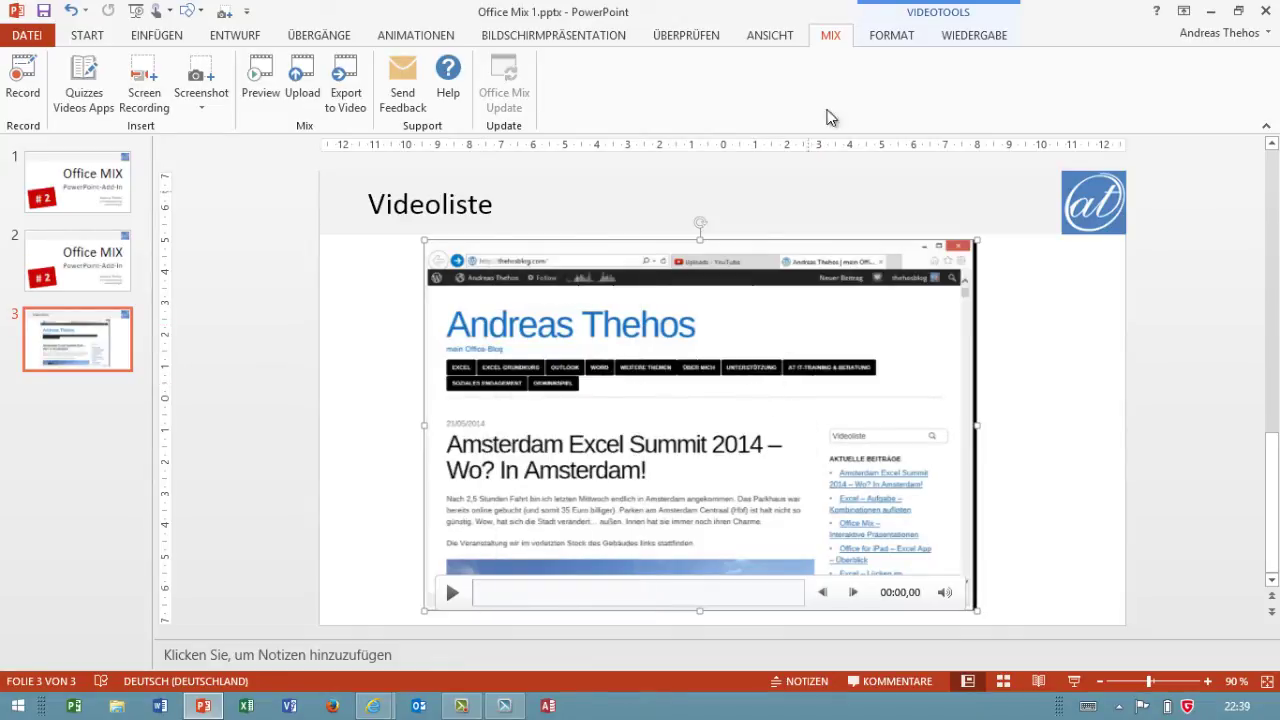
{"action": "left_click", "coordinate": [893, 38]}
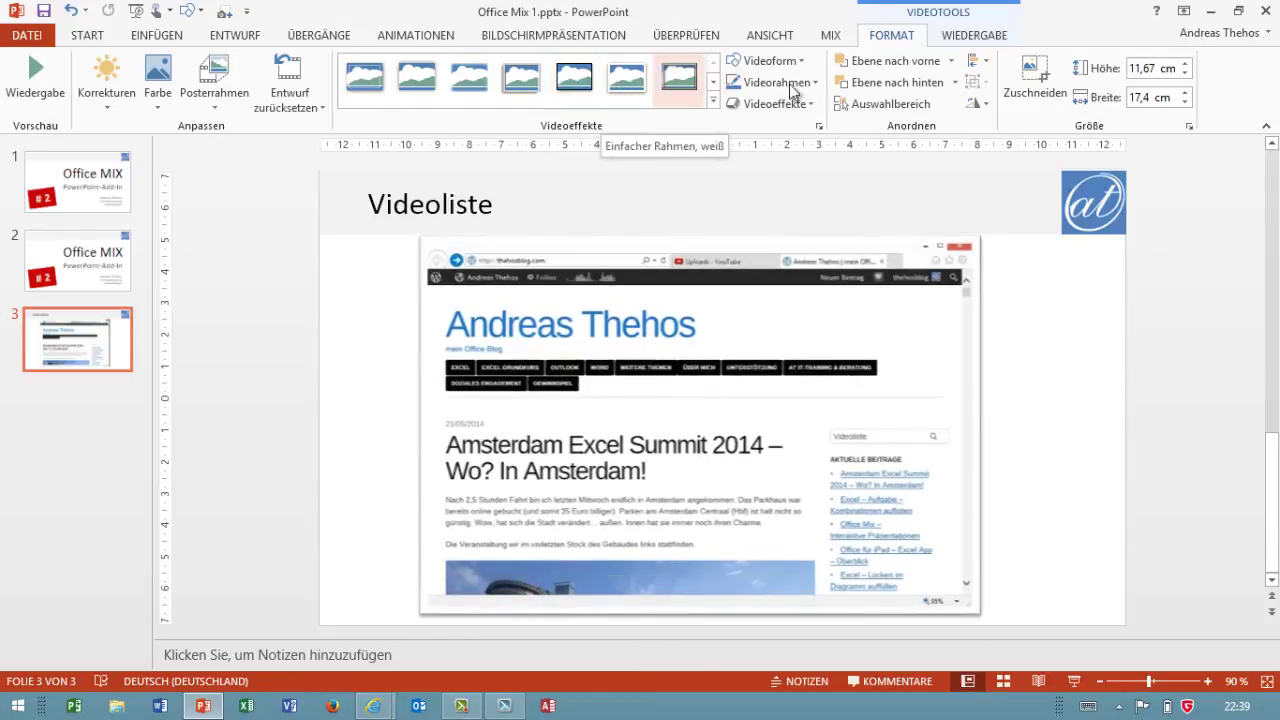
{"action": "left_click", "coordinate": [984, 40]}
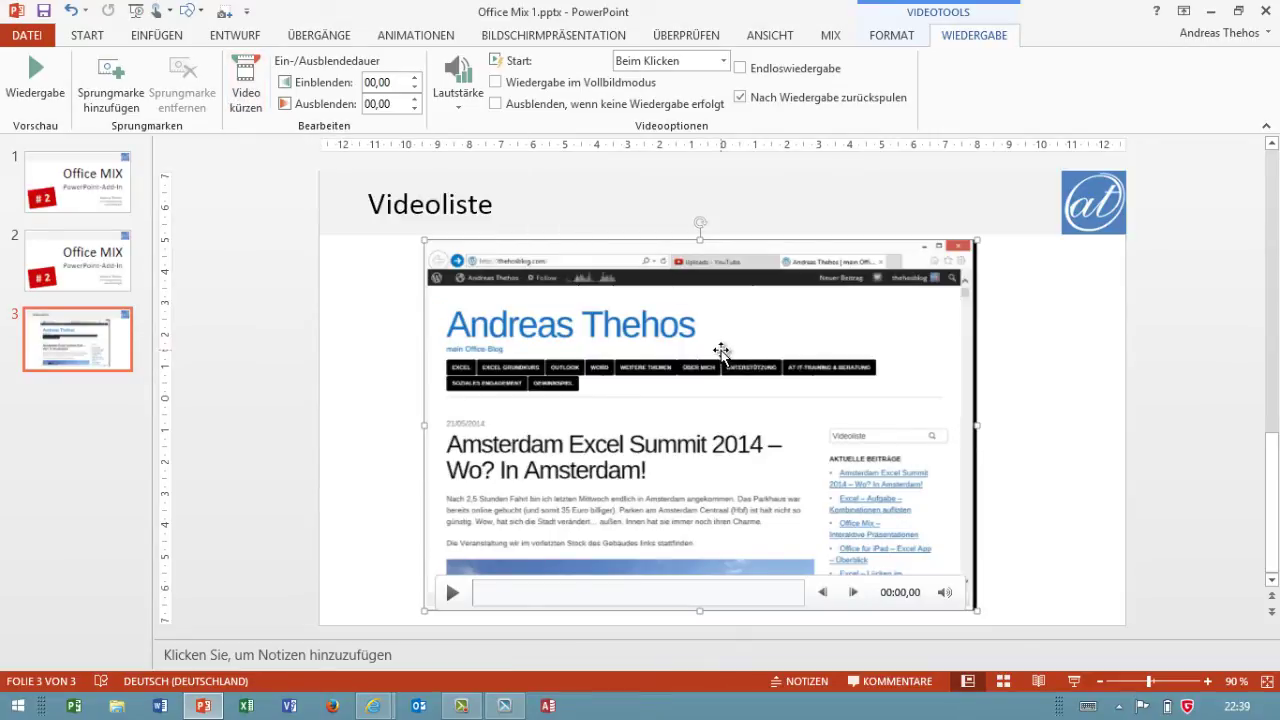
- Add a new title-only slide 4 and launch Office Mix Screen Recording
{"action": "left_click", "coordinate": [95, 36]}
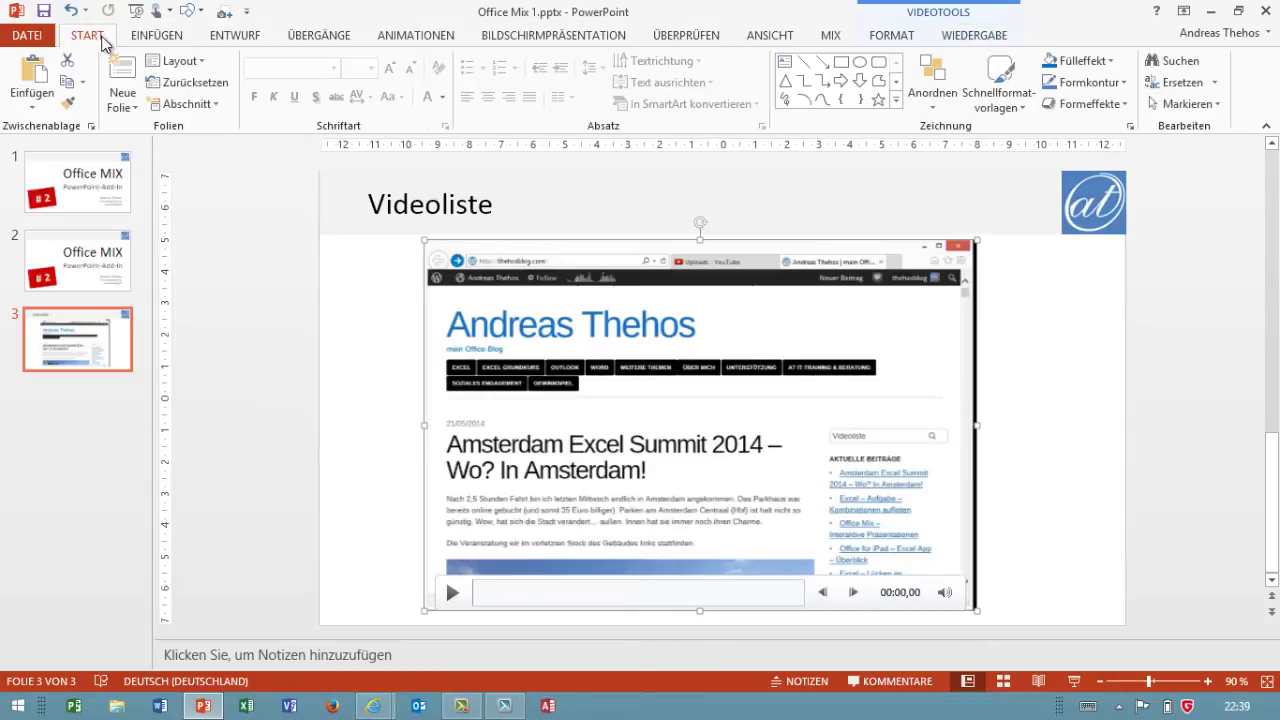
{"action": "left_click", "coordinate": [122, 98]}
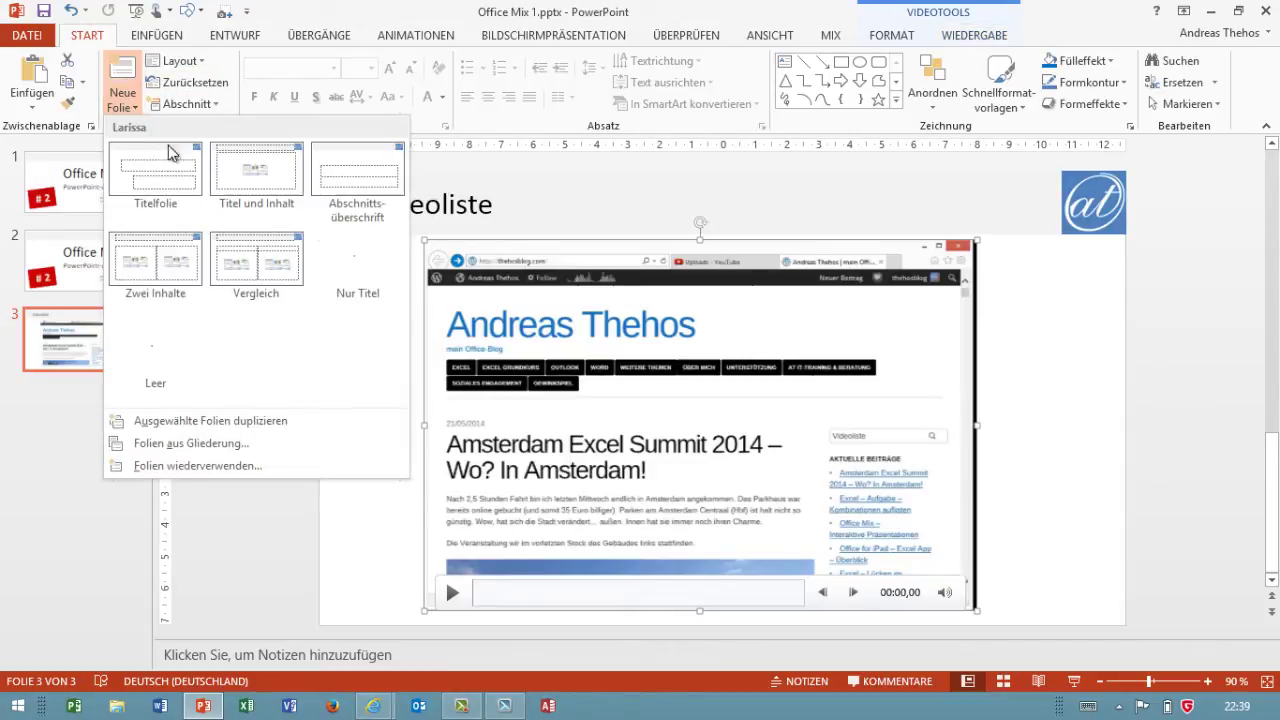
{"action": "left_click", "coordinate": [335, 262]}
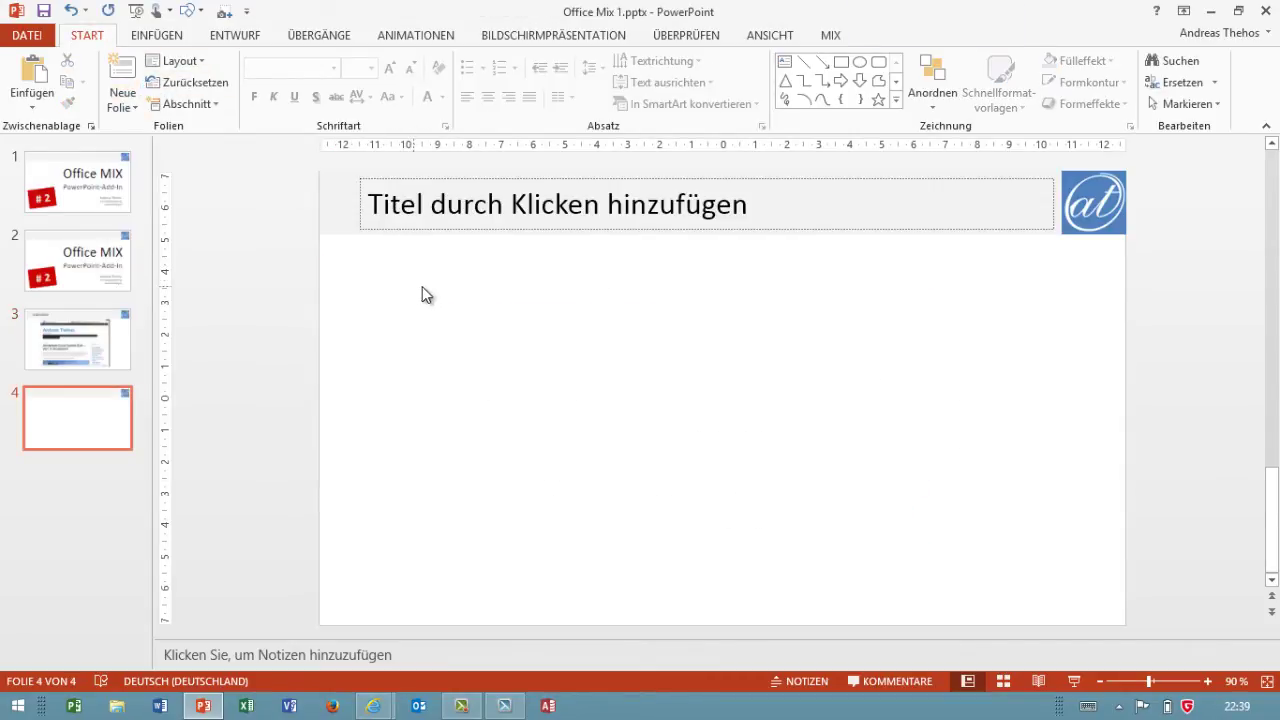
{"action": "left_click", "coordinate": [831, 37]}
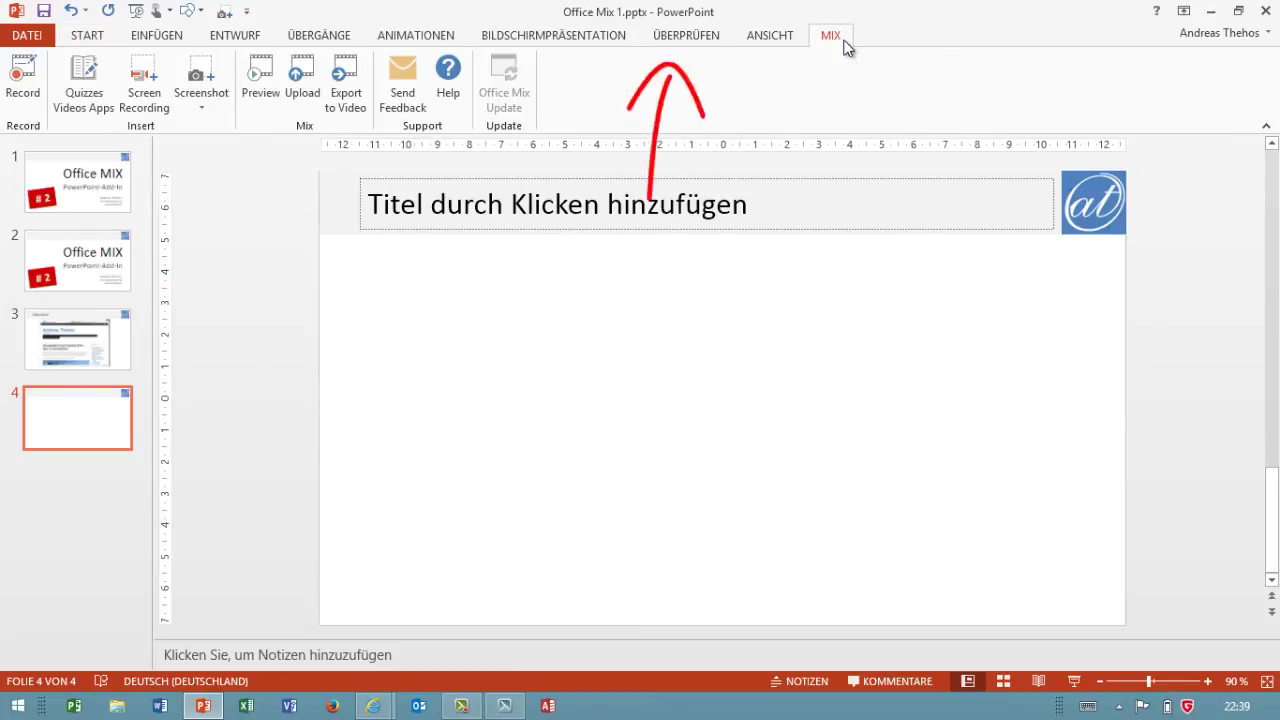
{"action": "left_click", "coordinate": [156, 113]}
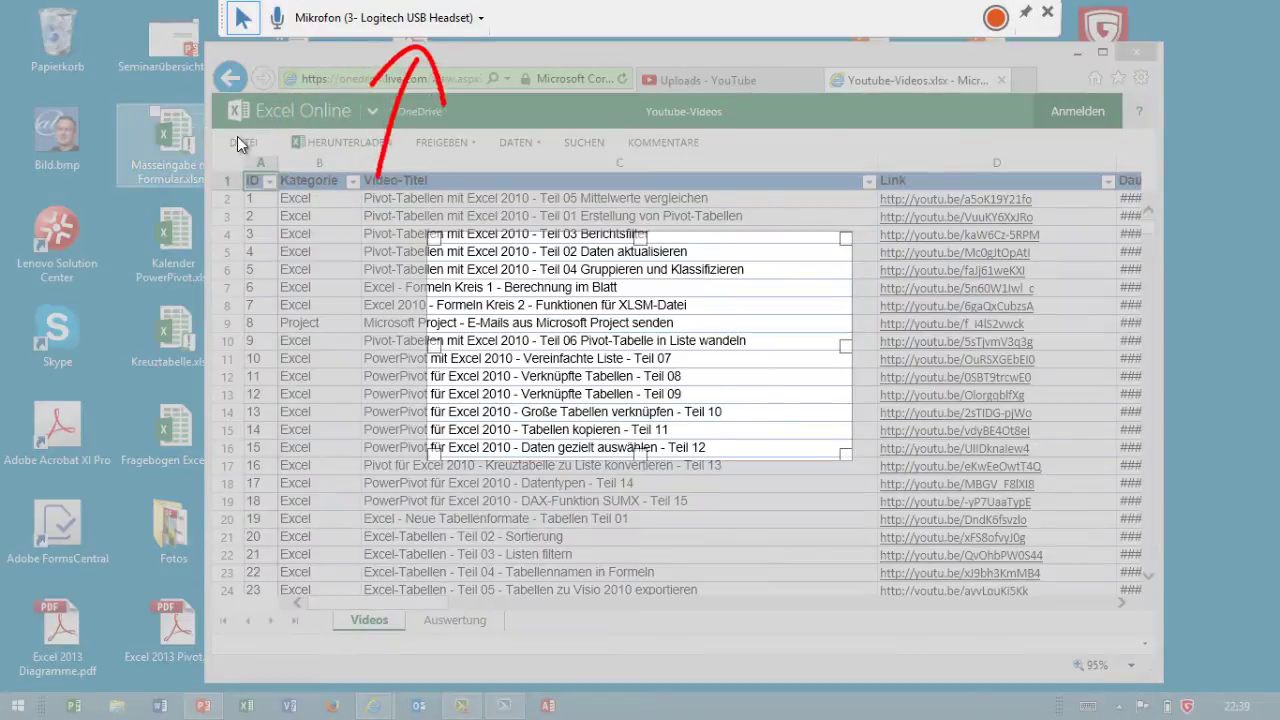
- Keep the Logitech USB Headset microphone and frame the whole Youtube-Videos sheet for capture
{"action": "left_click", "coordinate": [480, 19]}
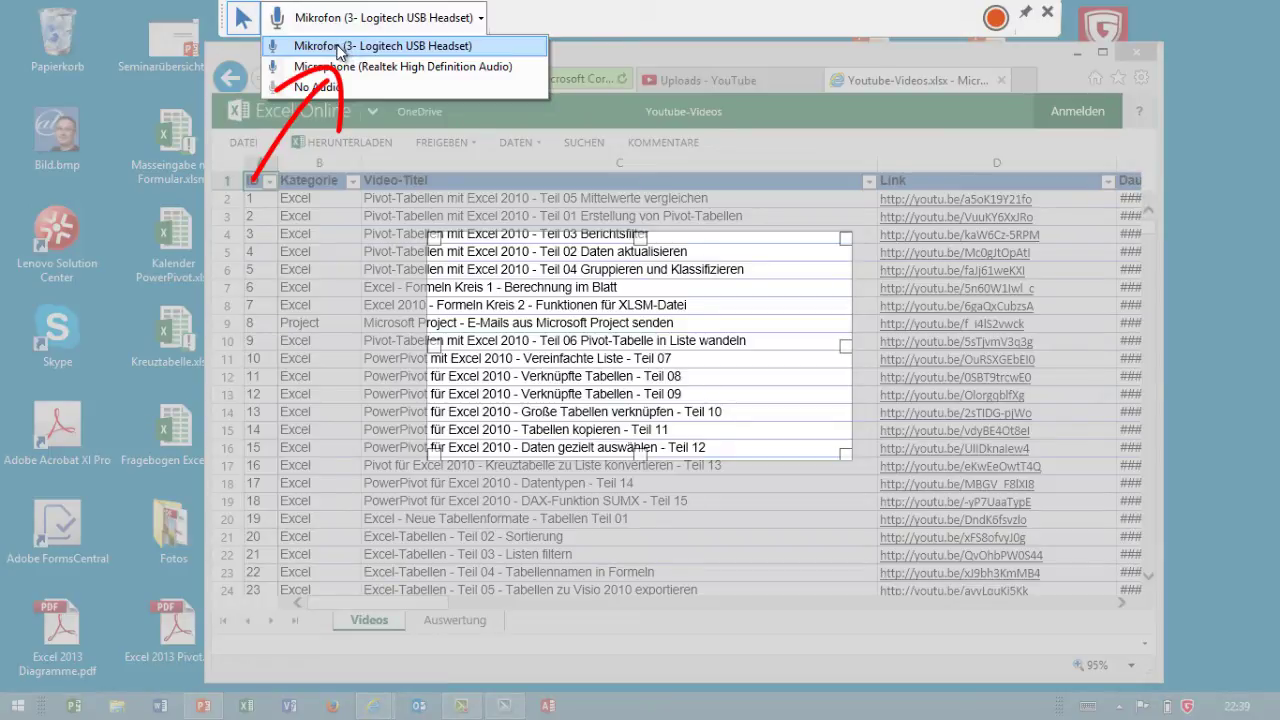
{"action": "left_click", "coordinate": [336, 48]}
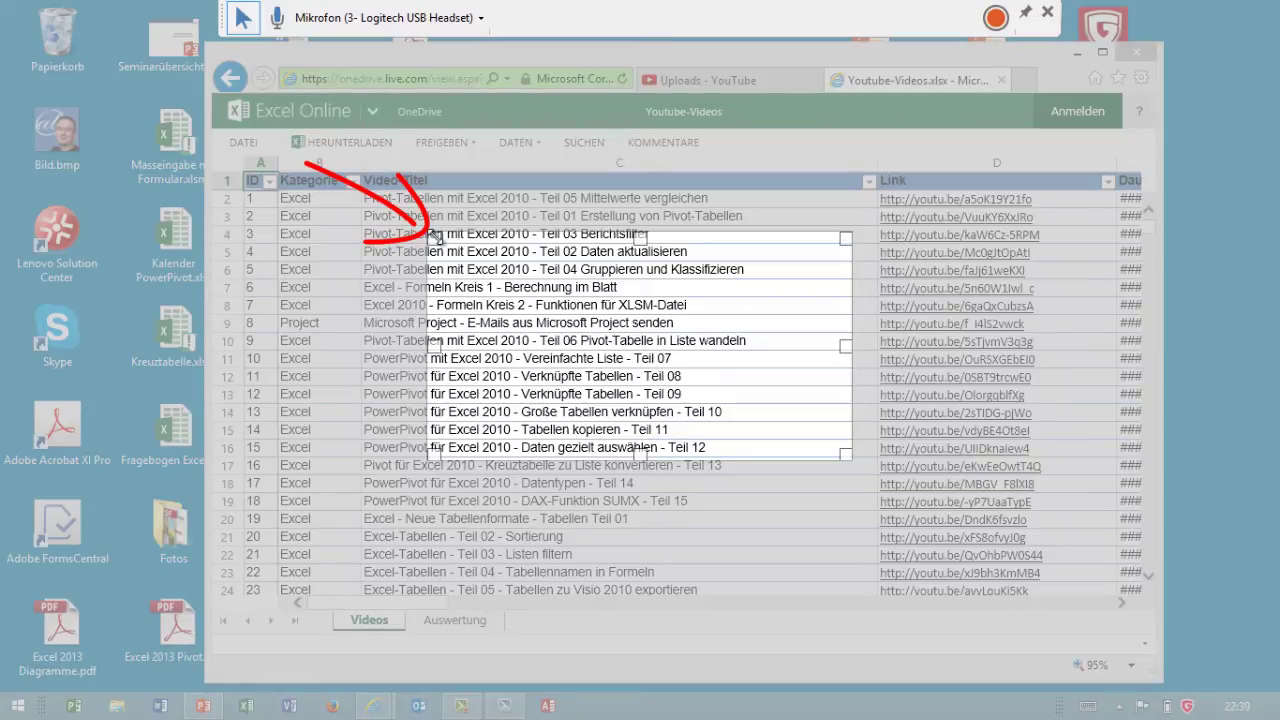
{"action": "left_click_drag", "start_coordinate": [428, 232], "coordinate": [214, 51]}
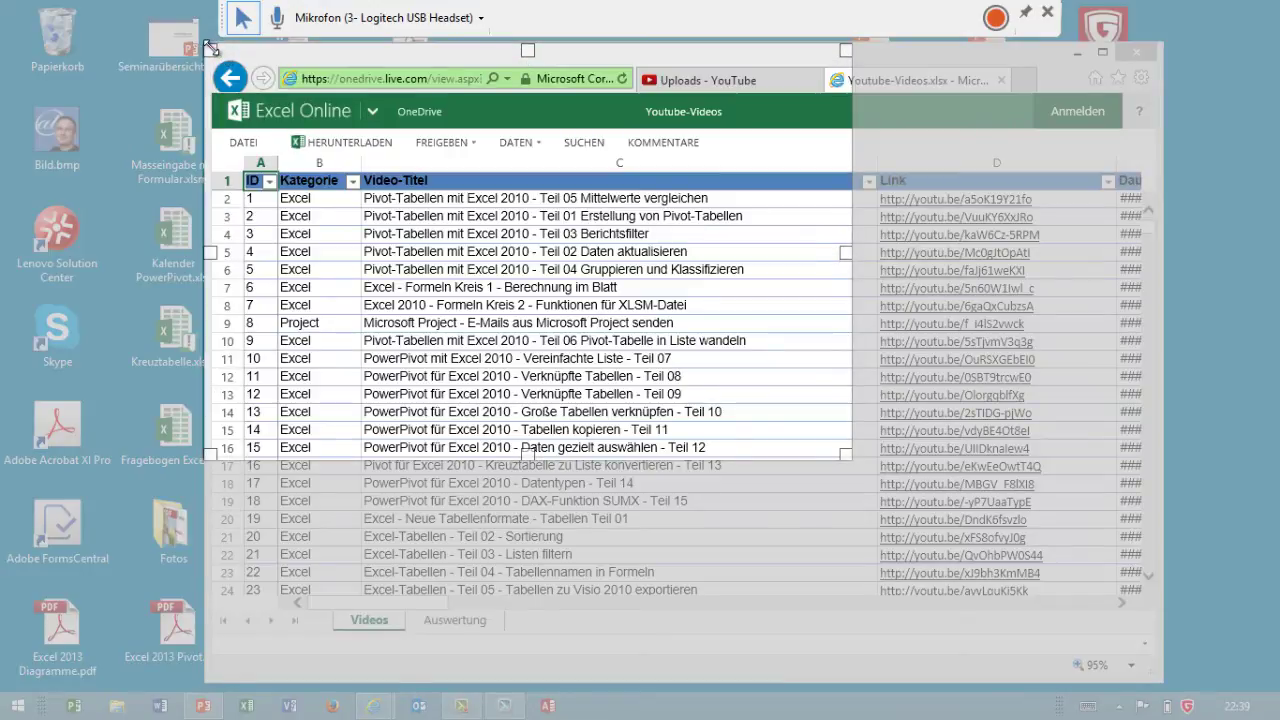
{"action": "left_click_drag", "start_coordinate": [214, 51], "coordinate": [232, 54]}
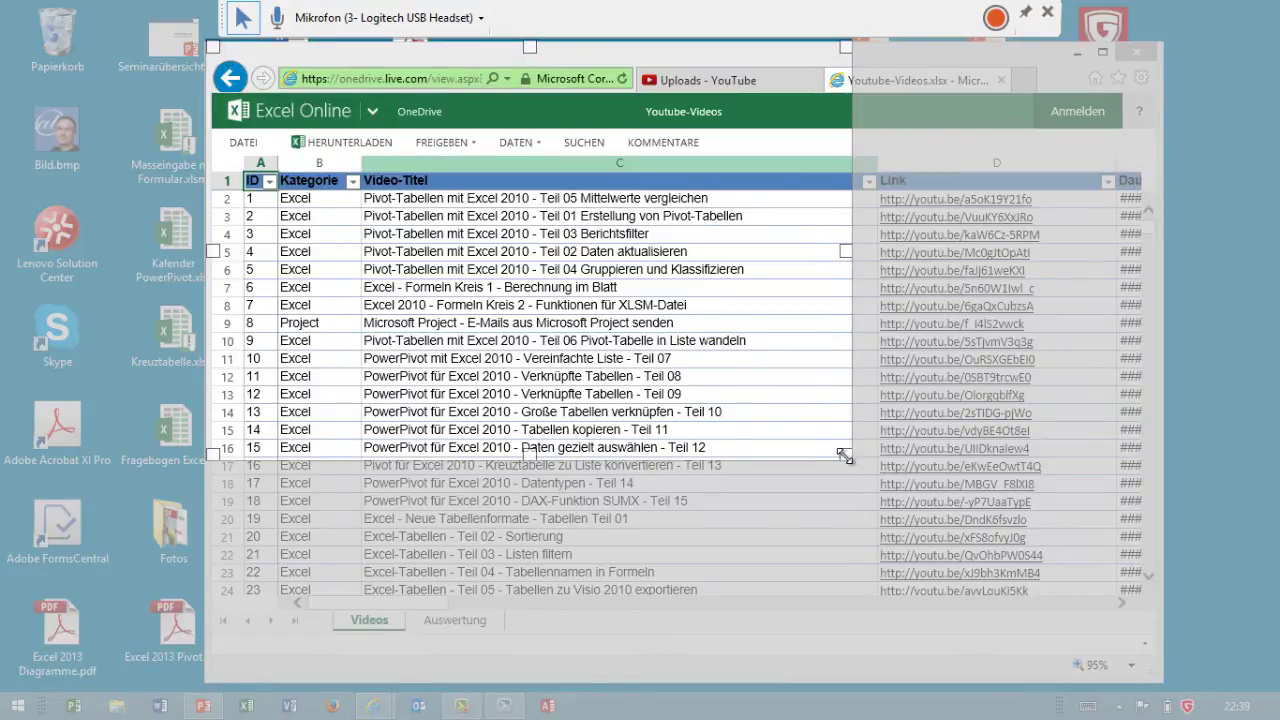
{"action": "left_click_drag", "start_coordinate": [846, 455], "coordinate": [1155, 678]}
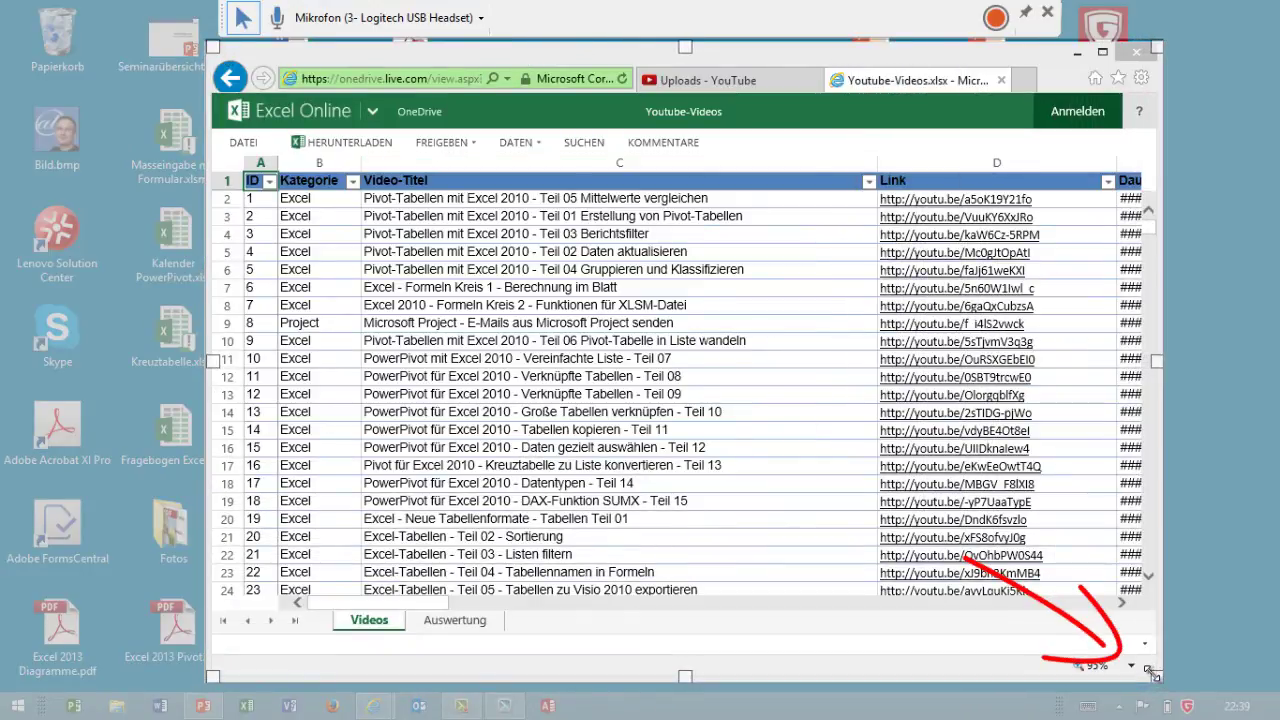
- Record the Excel Online sheet for about ten seconds, then stop
{"action": "left_click", "coordinate": [996, 18]}
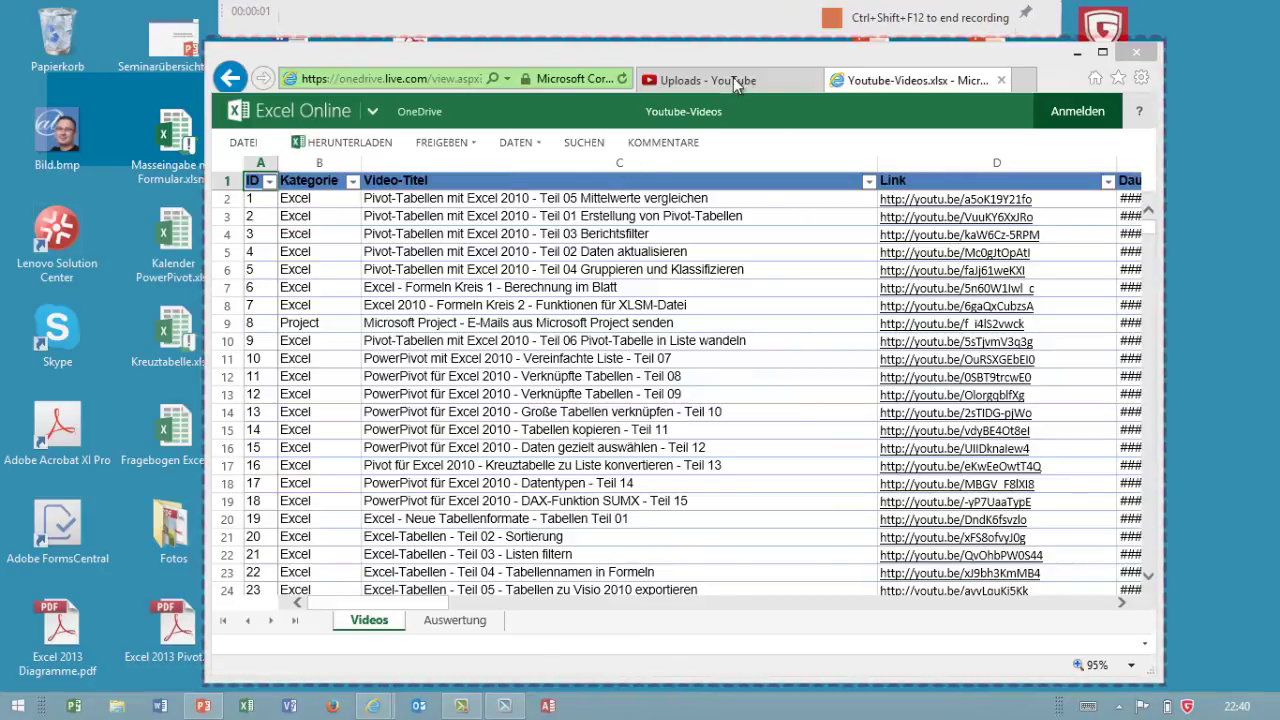
{"action": "left_click", "coordinate": [832, 19]}
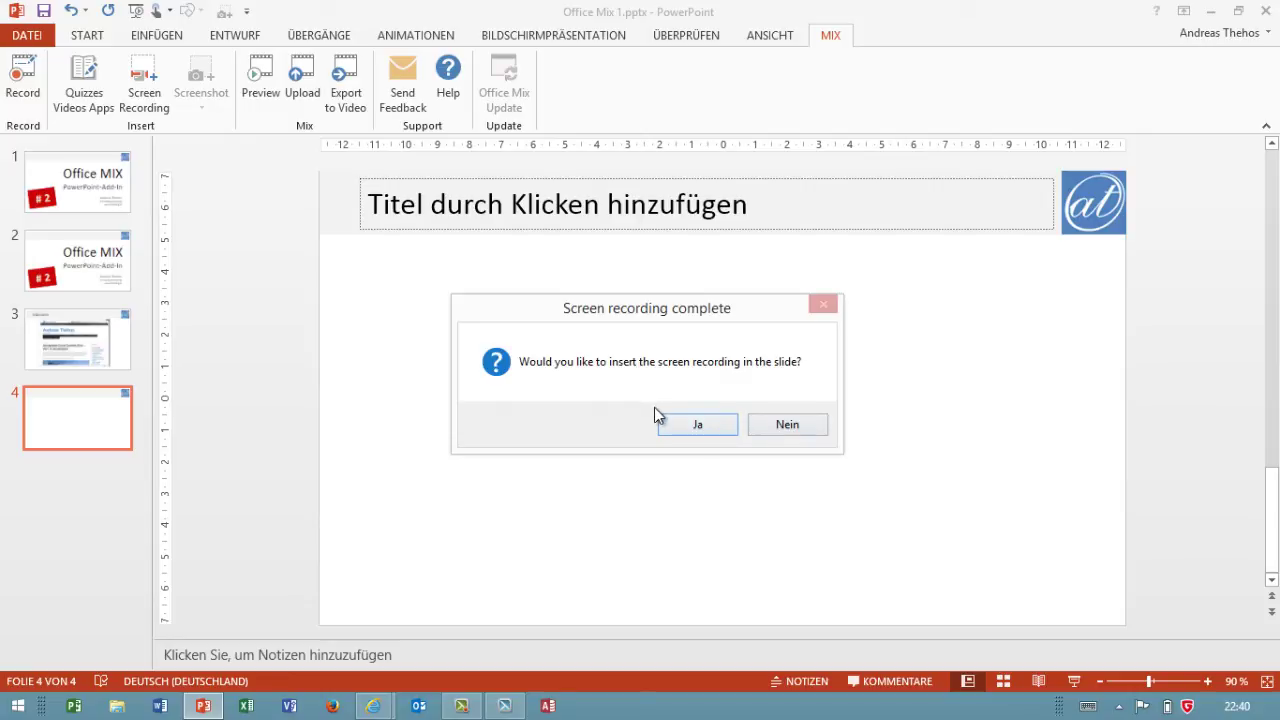
- Save the recording as the video Test.mp4 on the Desktop and minimize PowerPoint
{"action": "left_click", "coordinate": [760, 430]}
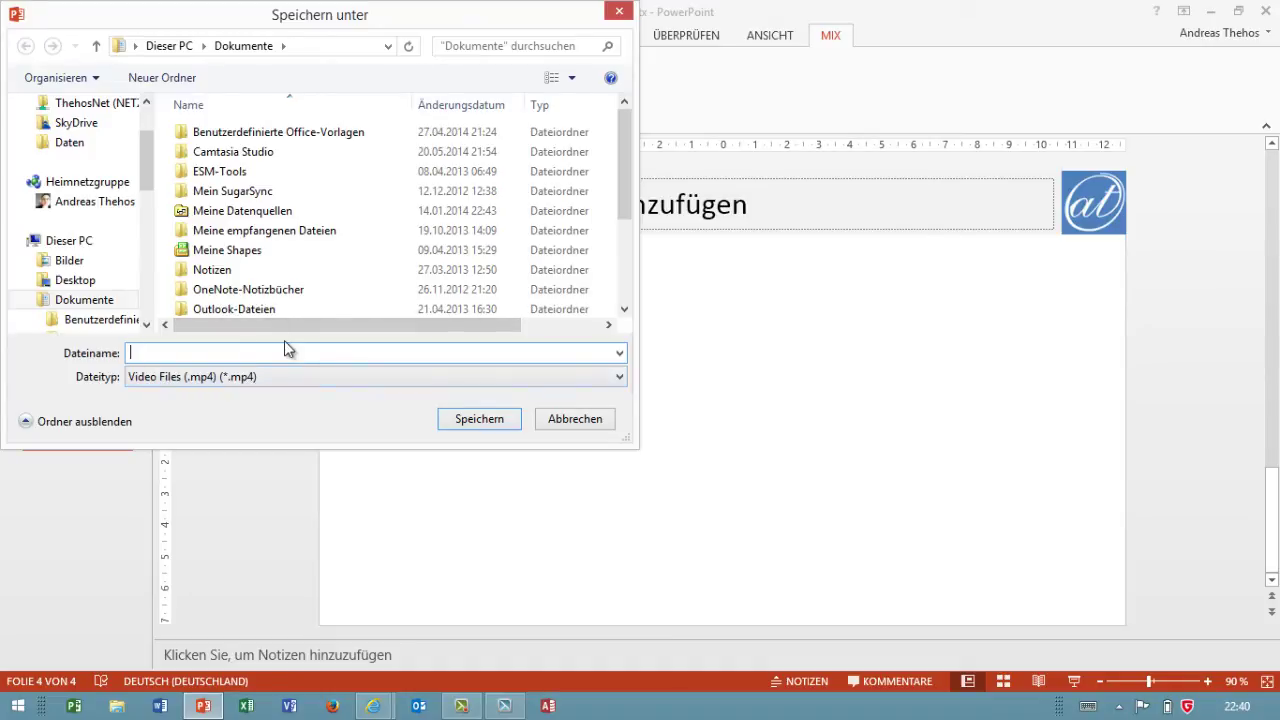
{"action": "type", "text": "Test"}
{"action": "left_click_drag", "start_coordinate": [147, 170], "coordinate": [155, 116]}
{"action": "left_click", "coordinate": [77, 138]}
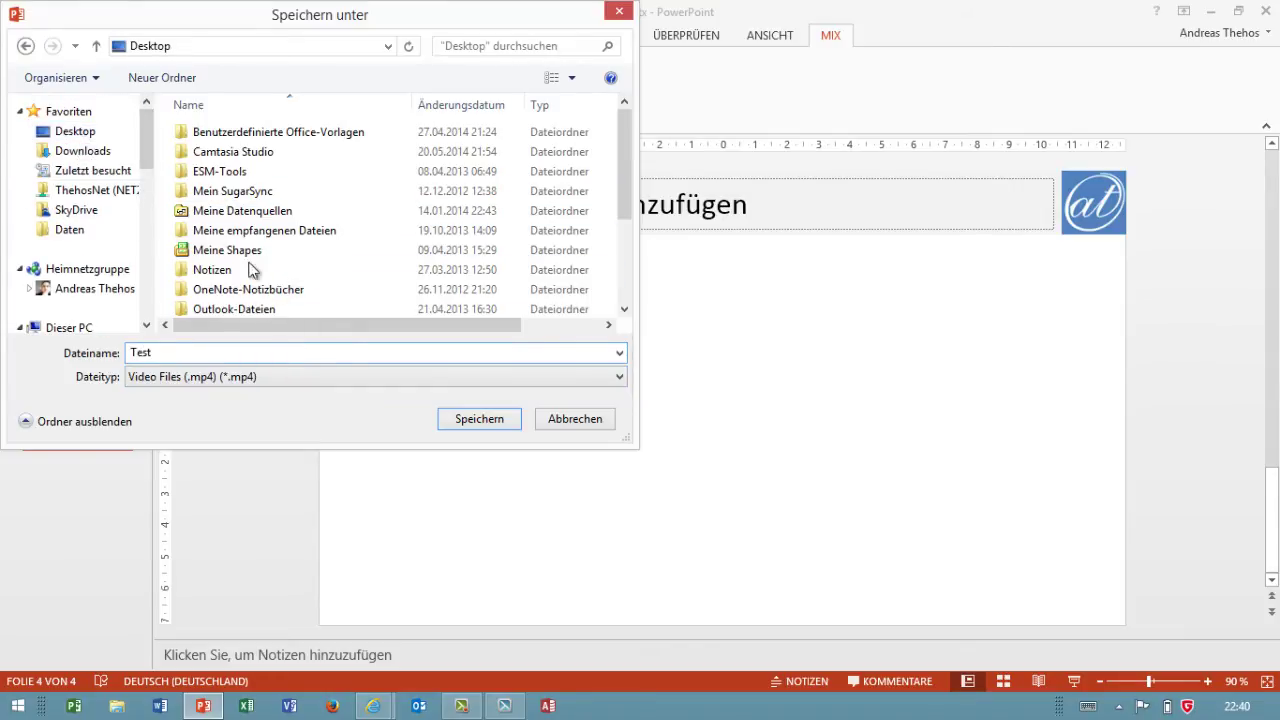
{"action": "left_click", "coordinate": [503, 421]}
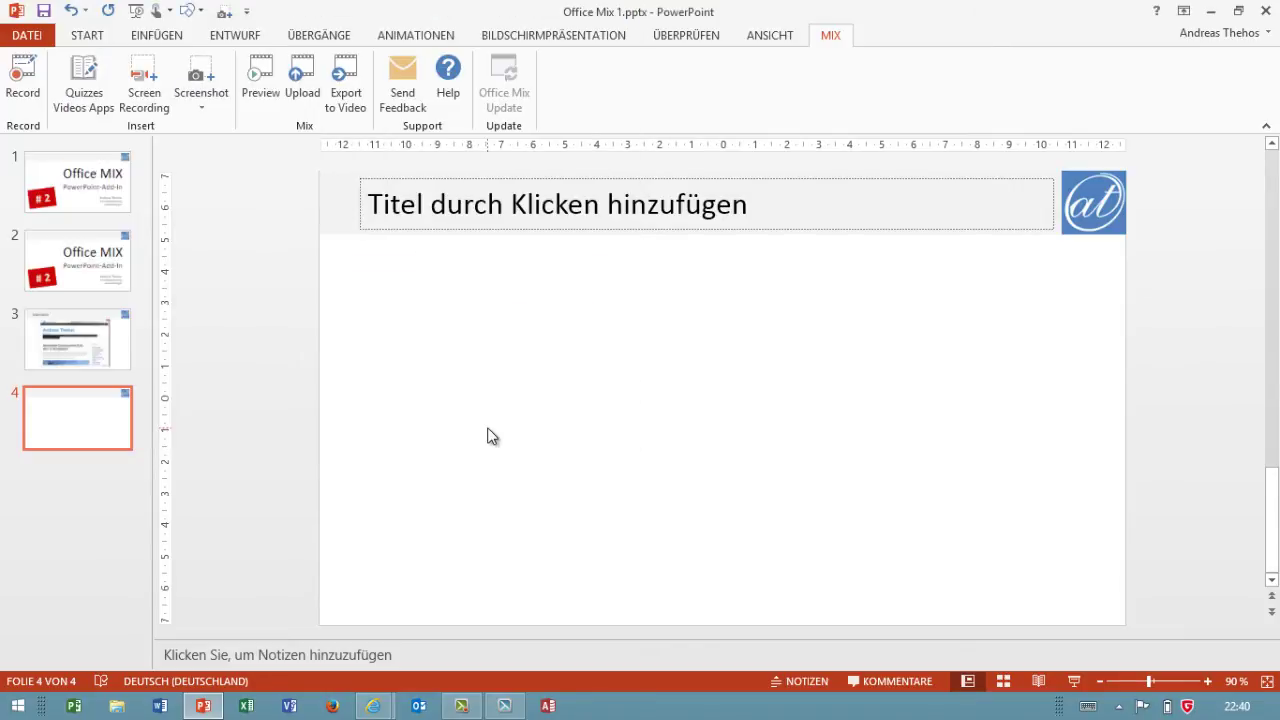
{"action": "left_click", "coordinate": [1211, 10]}
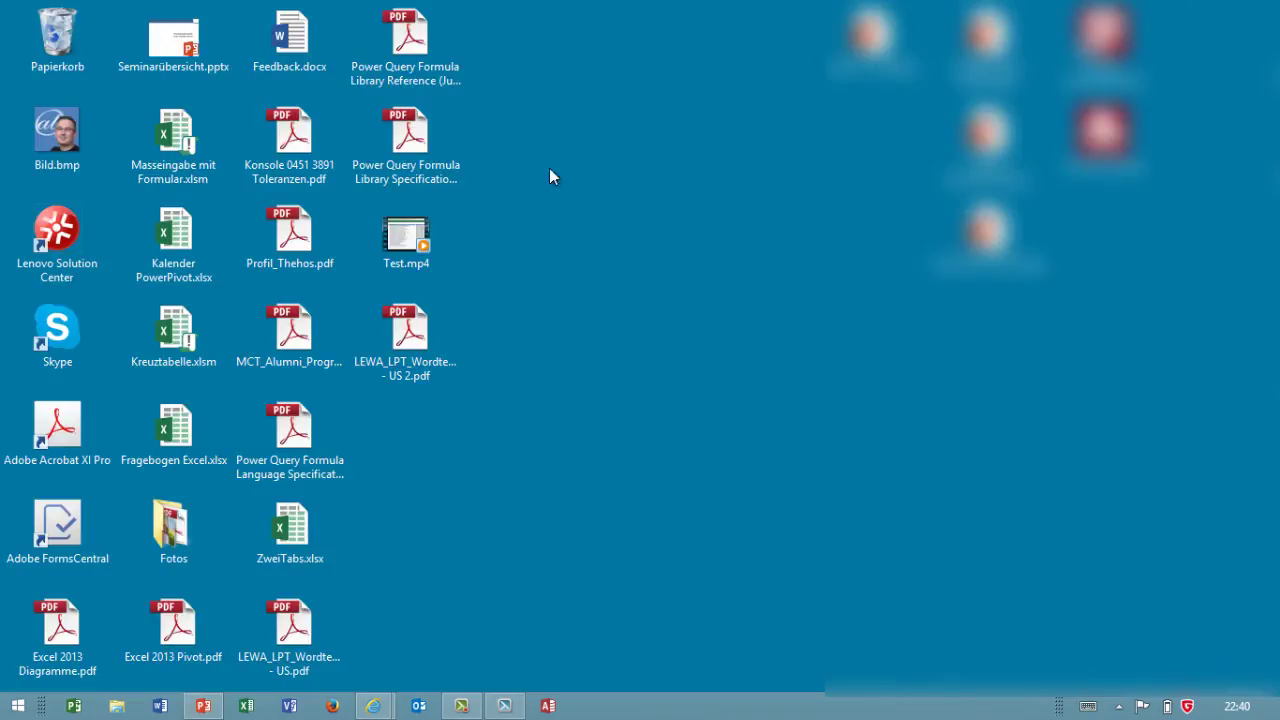
- Move Test.mp4 into open desktop space, play it in Media Player, then close the player
{"action": "left_click_drag", "start_coordinate": [443, 232], "coordinate": [792, 332]}
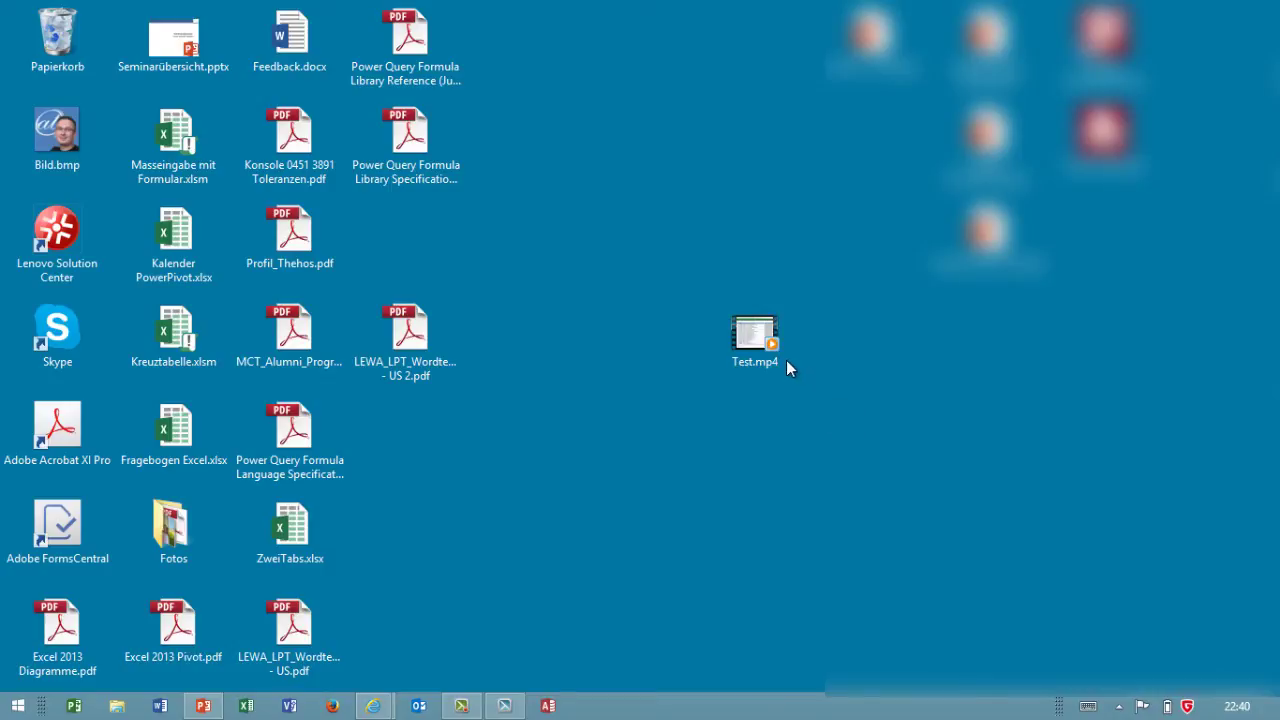
{"action": "left_click", "coordinate": [783, 359]}
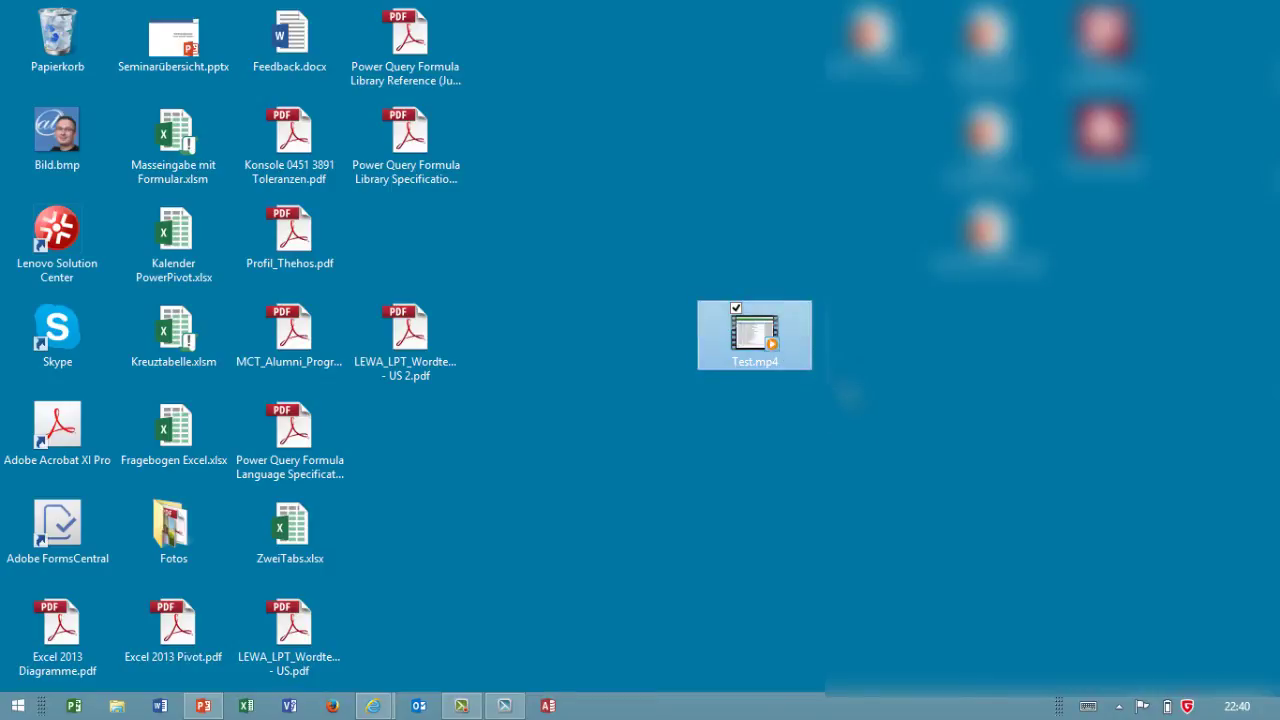
{"action": "key", "text": "Return"}
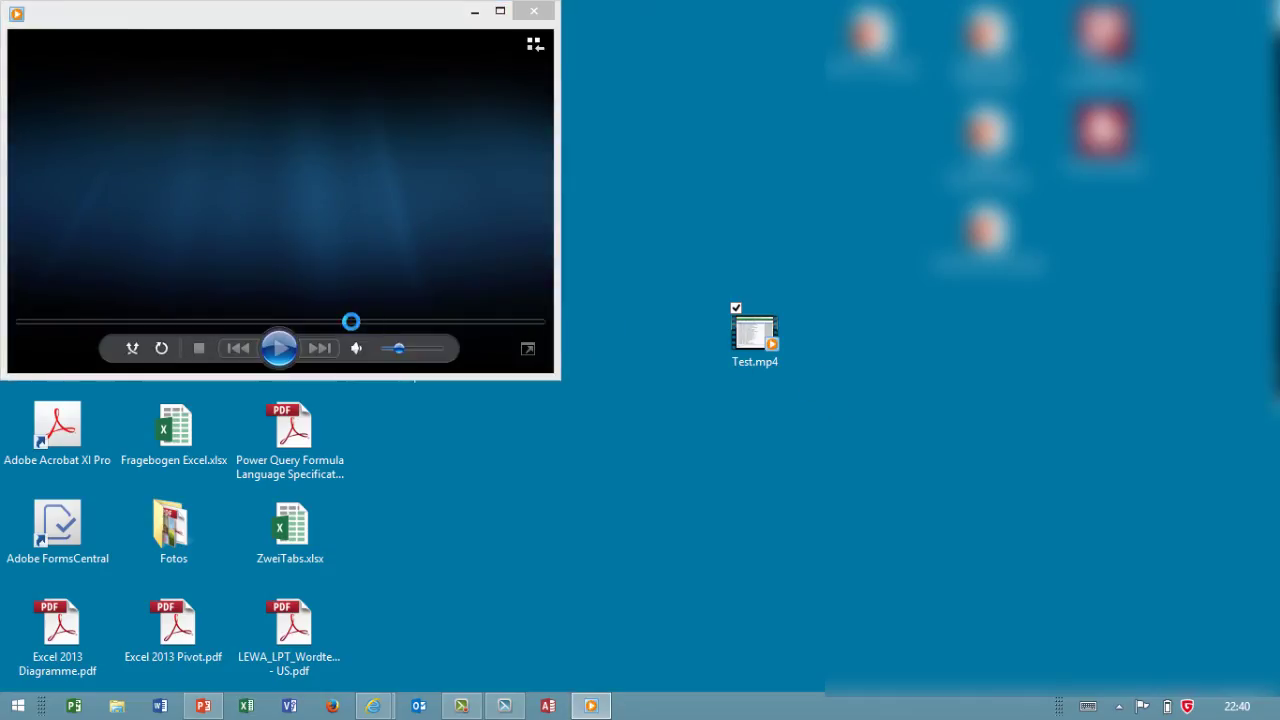
{"action": "key", "text": "alt+F4"}
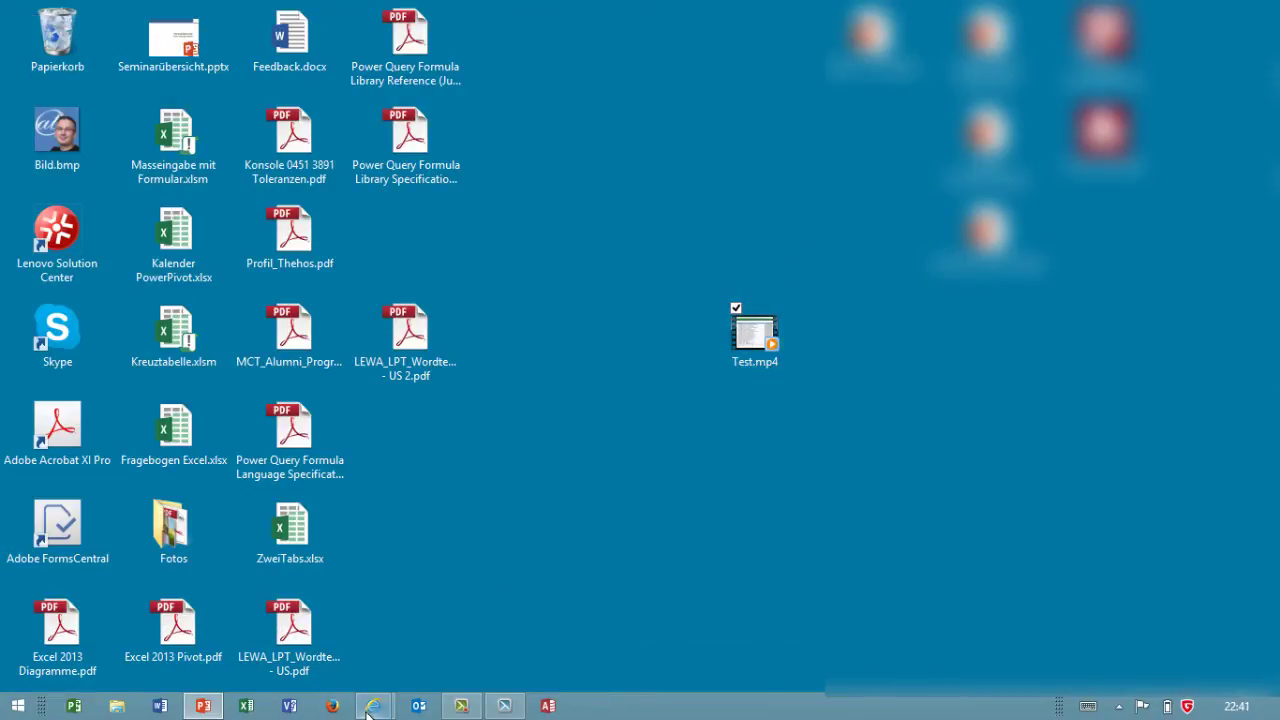
{"action": "left_click", "coordinate": [203, 706]}
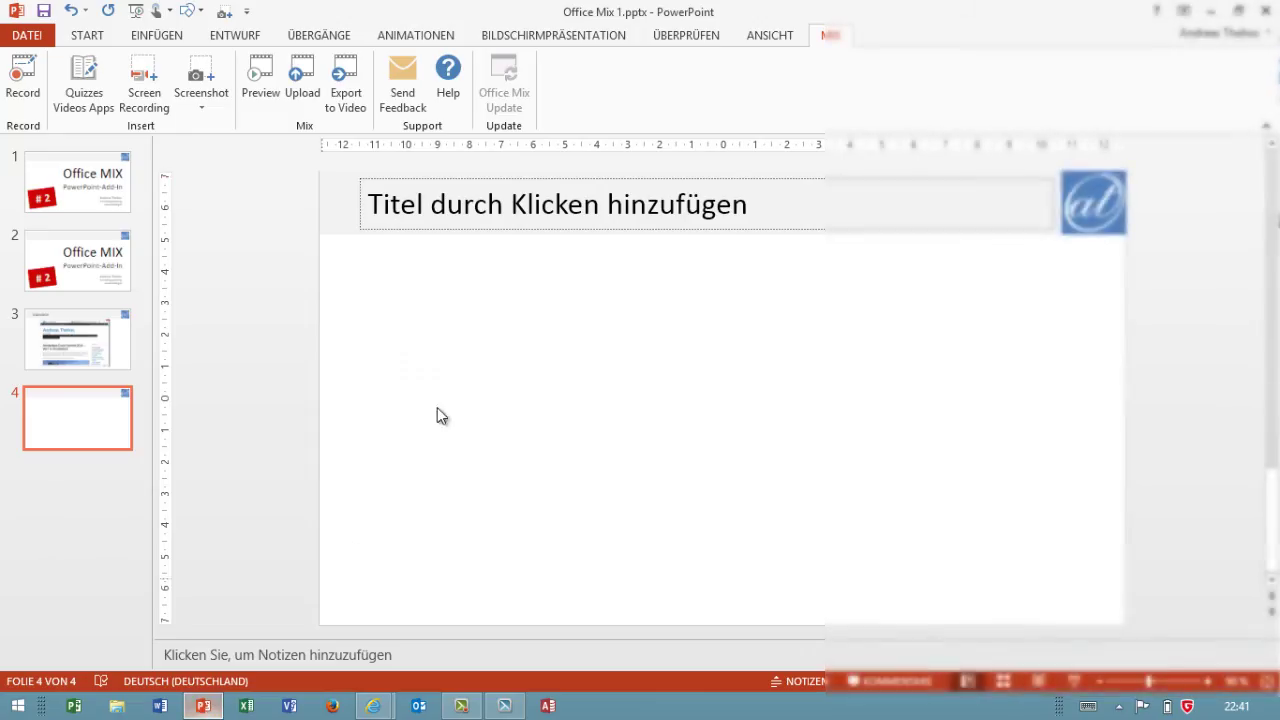